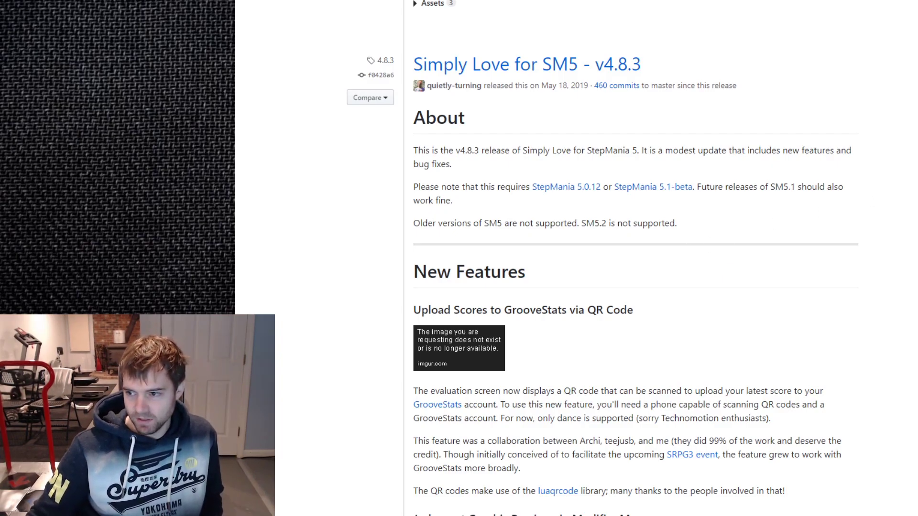
- Scroll back up through the GitHub release notes
scroll(636, 258, up, 20)
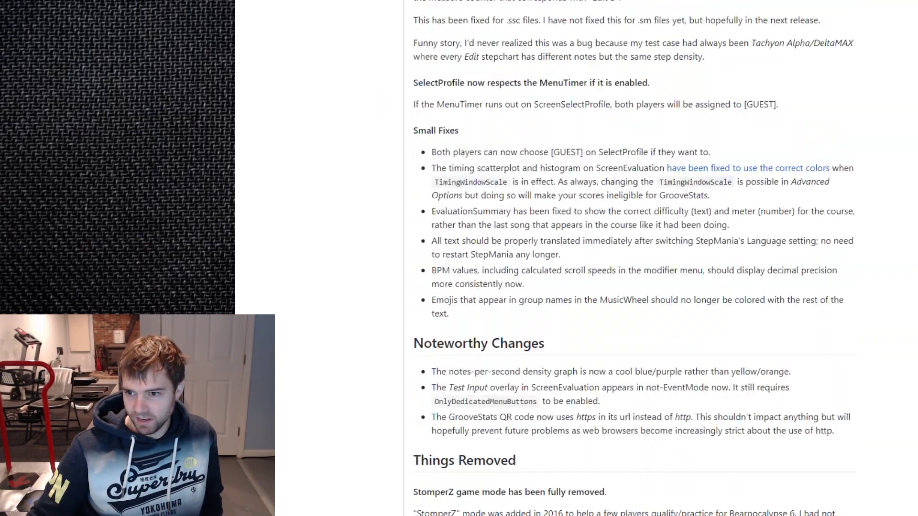
scroll(636, 258, up, 15)
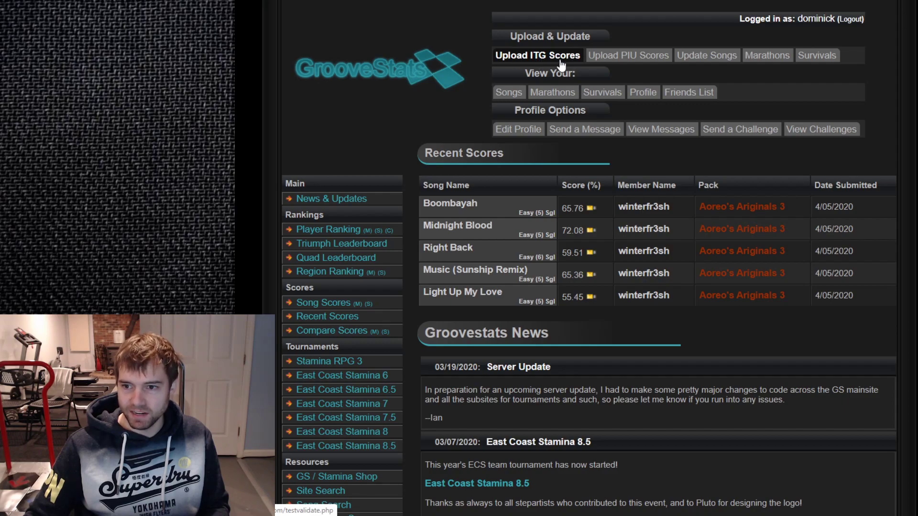
- Open the Upload ITG Scores page and drag the StepMania 5 folder window onto the screen
click(564, 65)
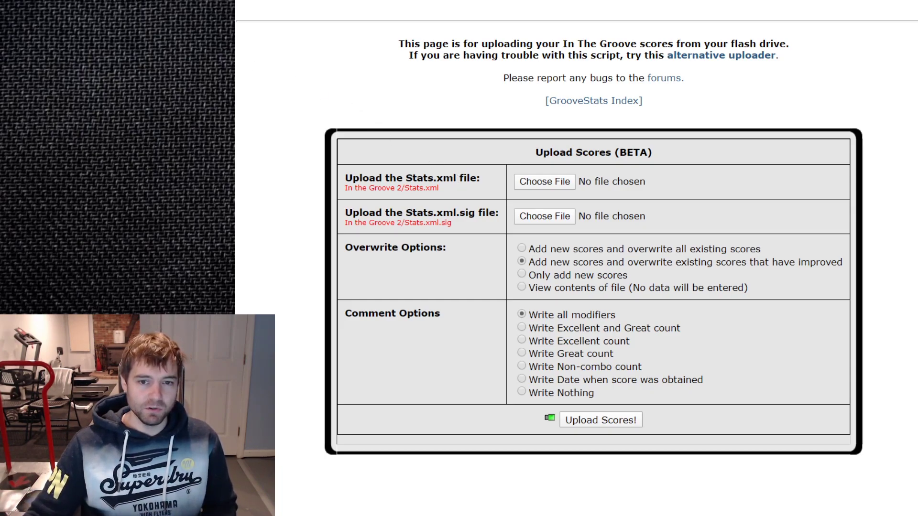
drag(86, 22, 645, 13)
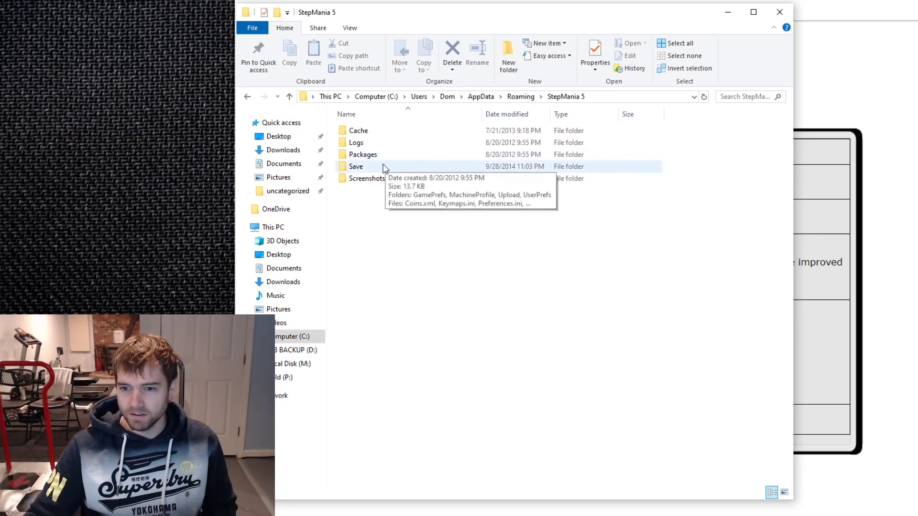
- Go into Save\MachineProfile, select Stats.xml, and minimize File Explorer
double_click(366, 168)
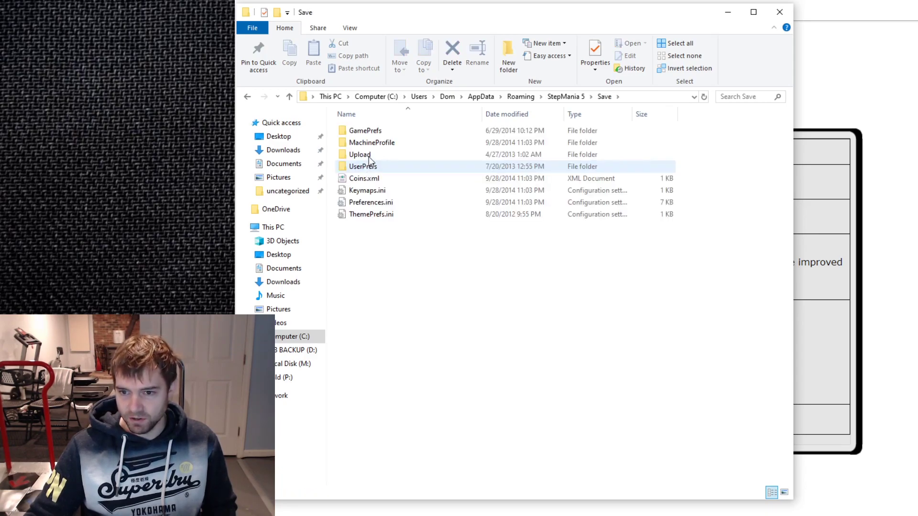
double_click(396, 145)
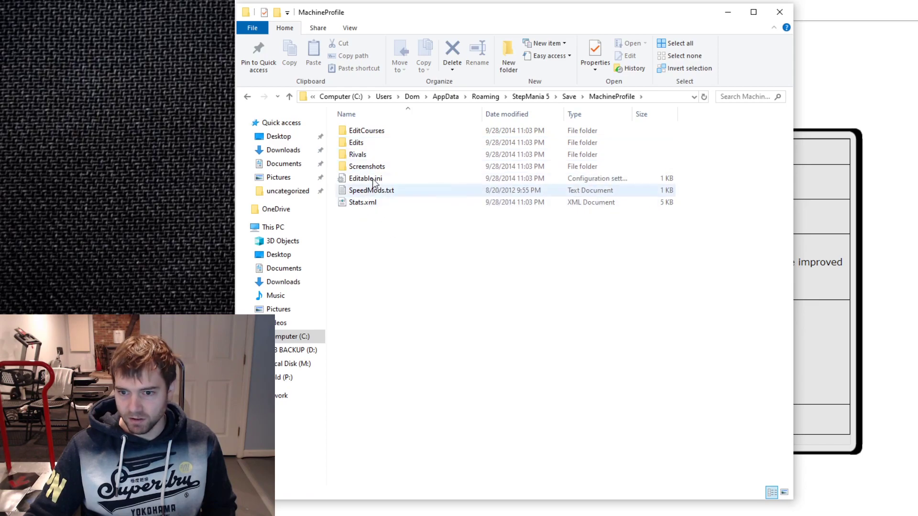
mouse_move(384, 180)
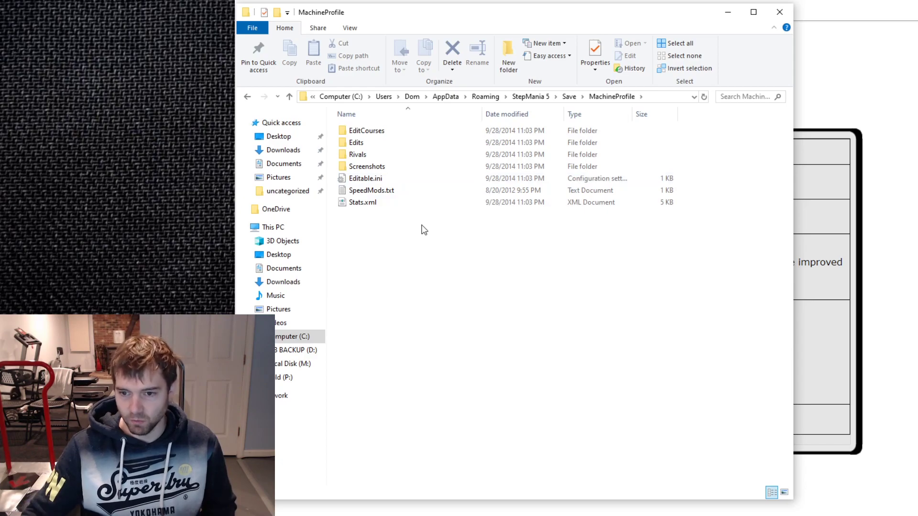
click(365, 207)
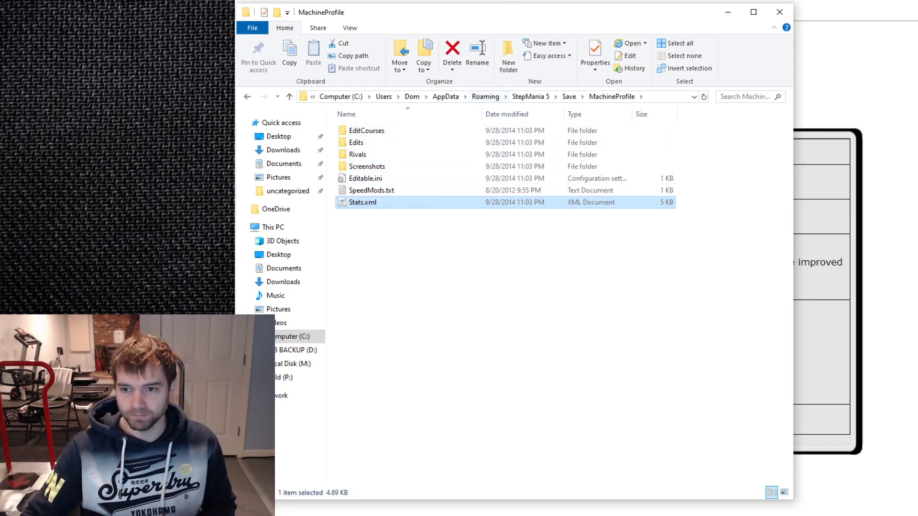
click(727, 12)
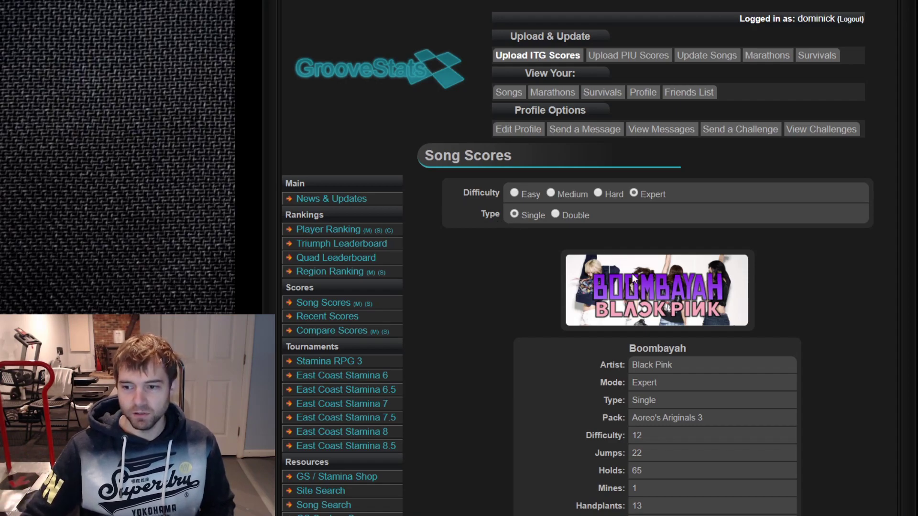
- Scroll to Boombayah's USB Upload Path and highlight its label, 'Songs', and the pack/song folders
scroll(592, 287, down, 5)
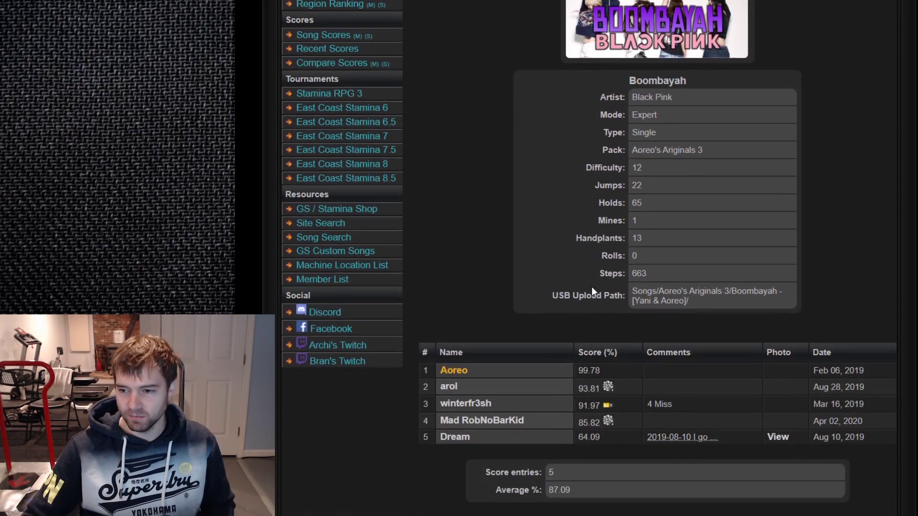
mouse_move(549, 282)
drag(549, 283, 623, 282)
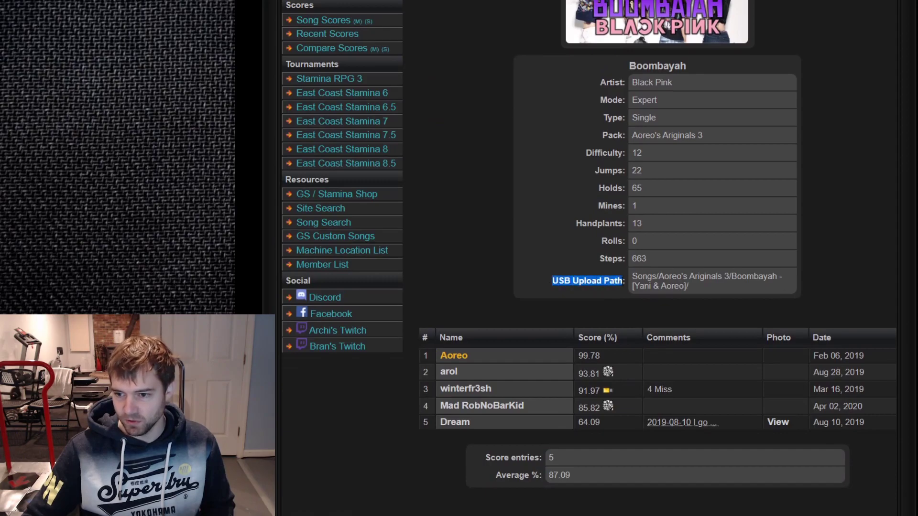
double_click(644, 277)
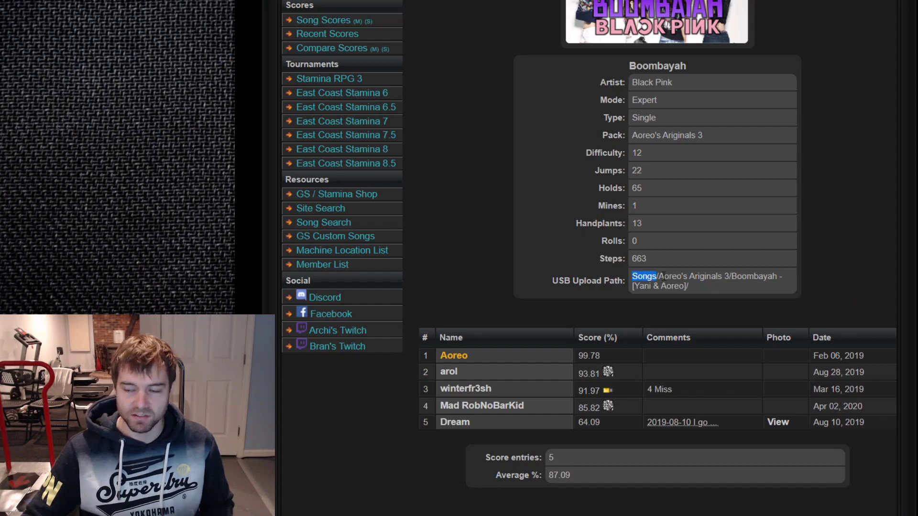
drag(664, 276, 770, 275)
click(693, 301)
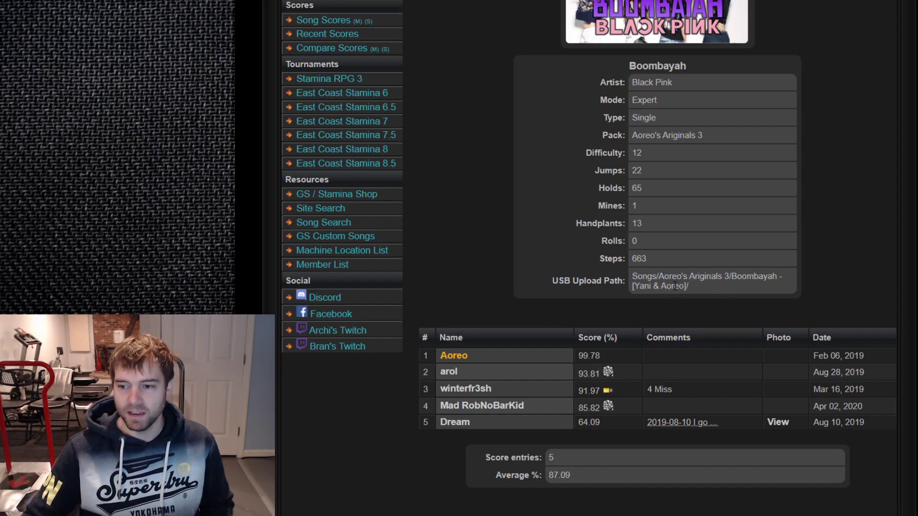
mouse_move(738, 287)
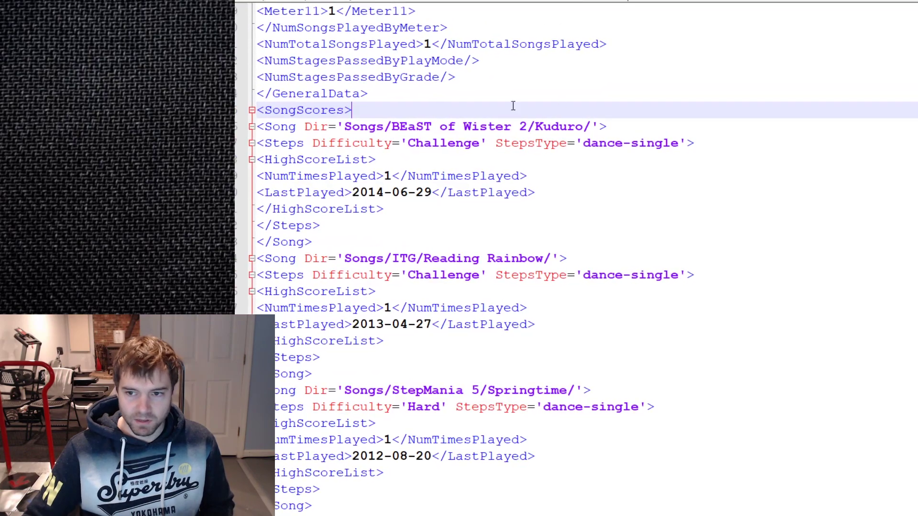
- Highlight the Song Dir path Songs/BEaST of Wister 2/Kuduro/, every 'Songs' match, and the pack name
drag(344, 127, 594, 126)
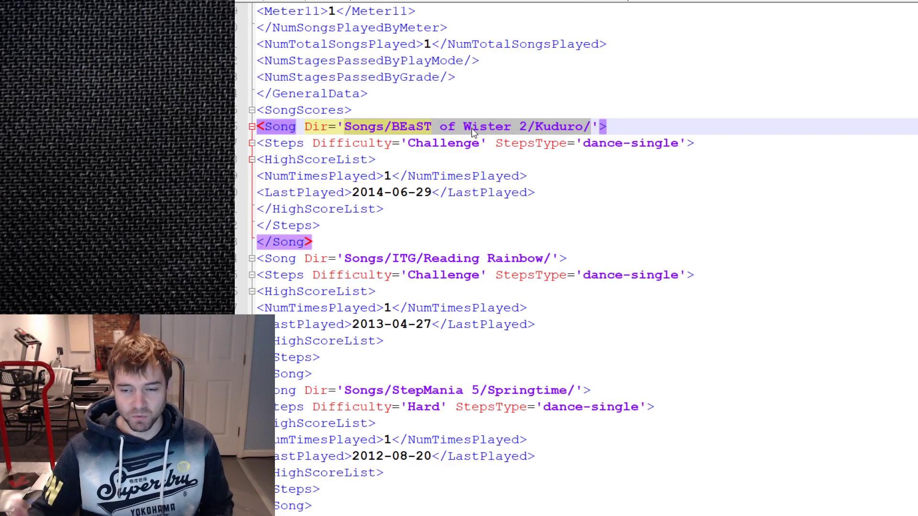
click(372, 137)
double_click(371, 129)
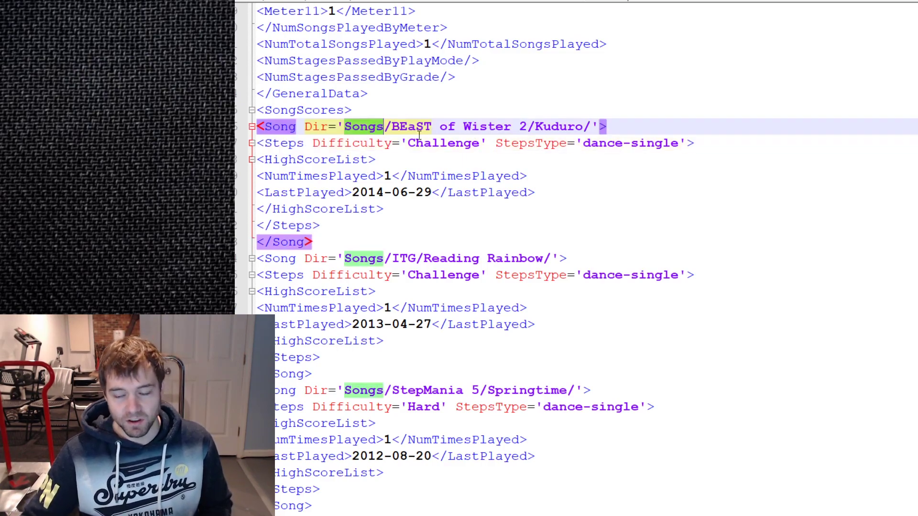
drag(391, 127, 527, 126)
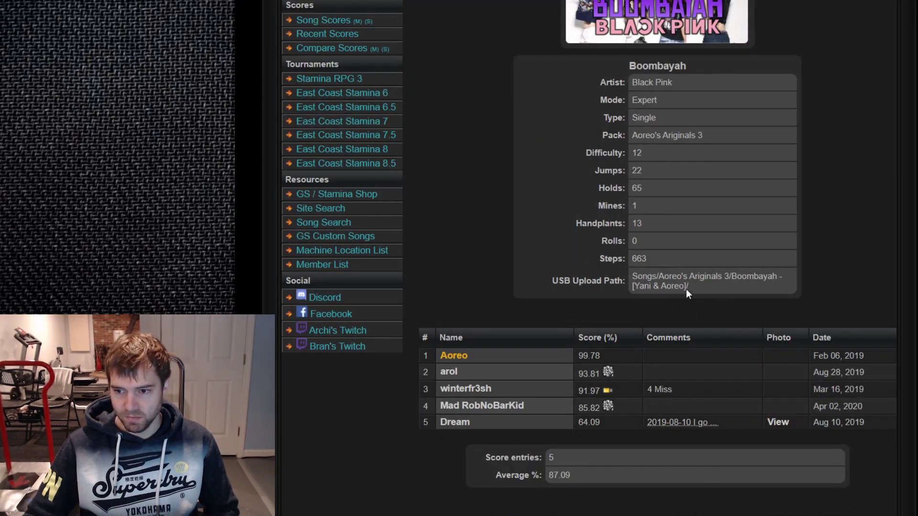
- Select the whole USB Upload Path value on the Boombayah page, then deselect it
drag(688, 287, 618, 279)
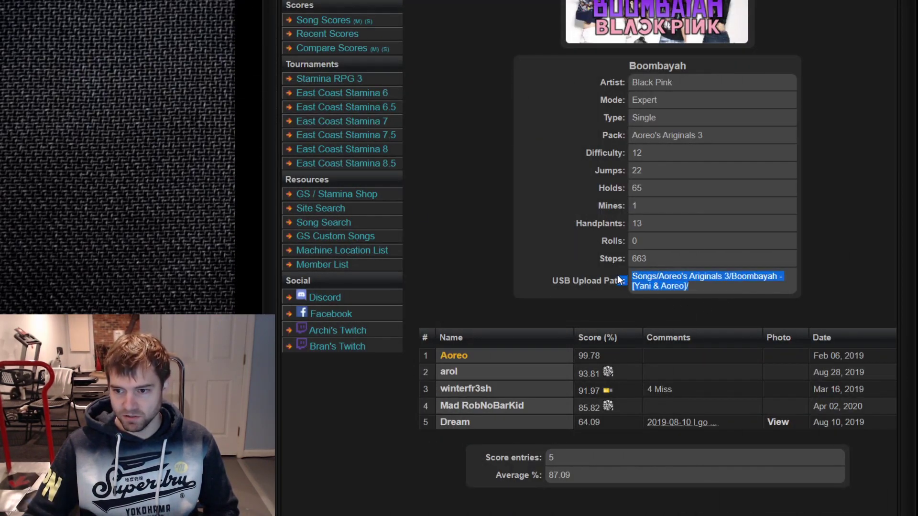
click(652, 280)
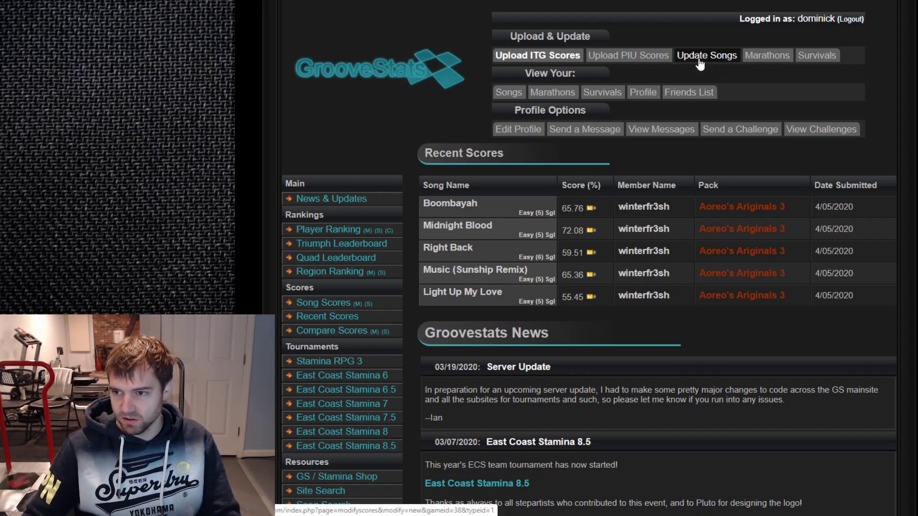
click(700, 63)
scroll(628, 306, down, 3)
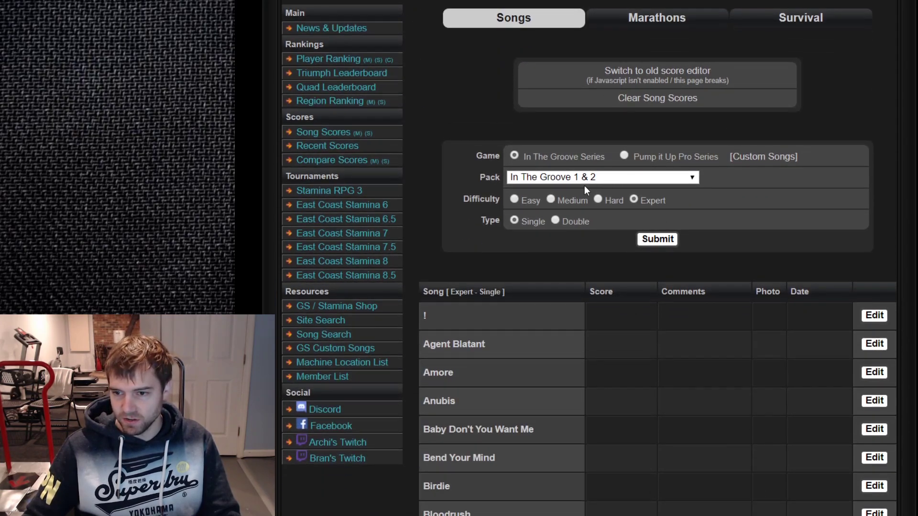
click(558, 178)
click(603, 287)
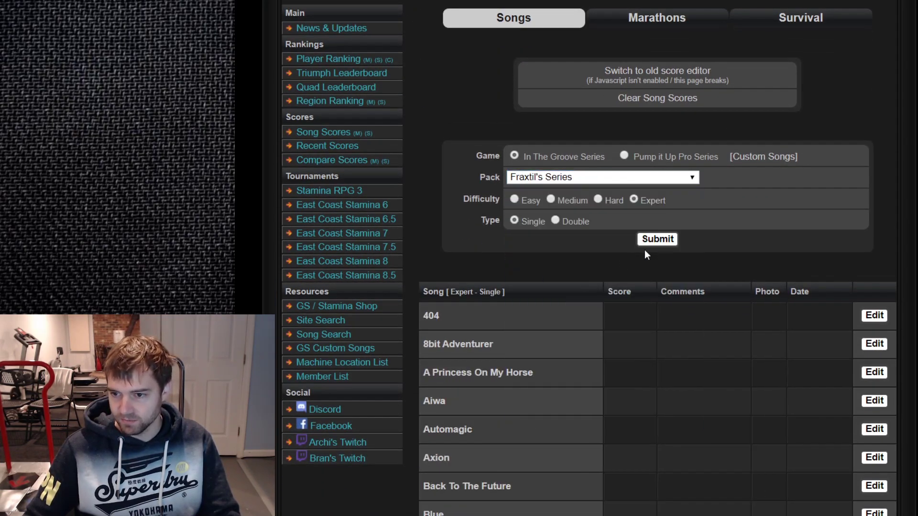
scroll(596, 208, down, 4)
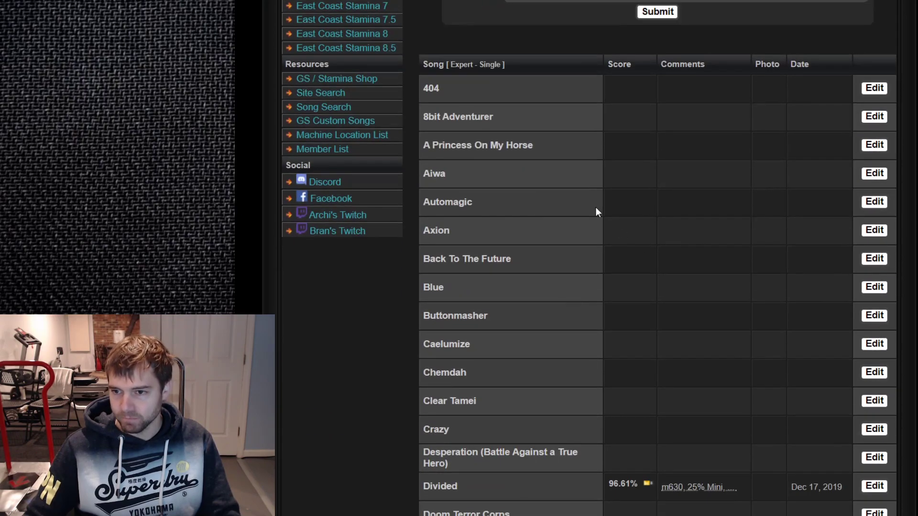
click(879, 93)
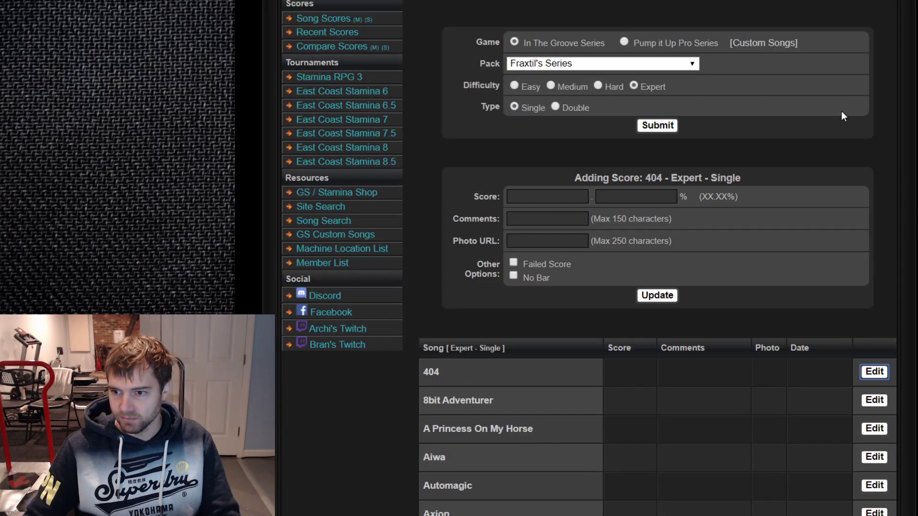
click(542, 195)
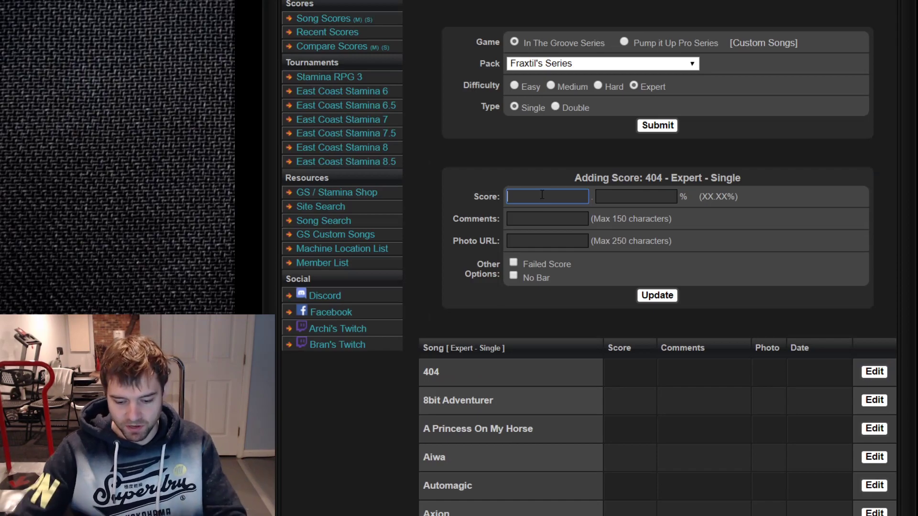
text(99)
key(Tab)
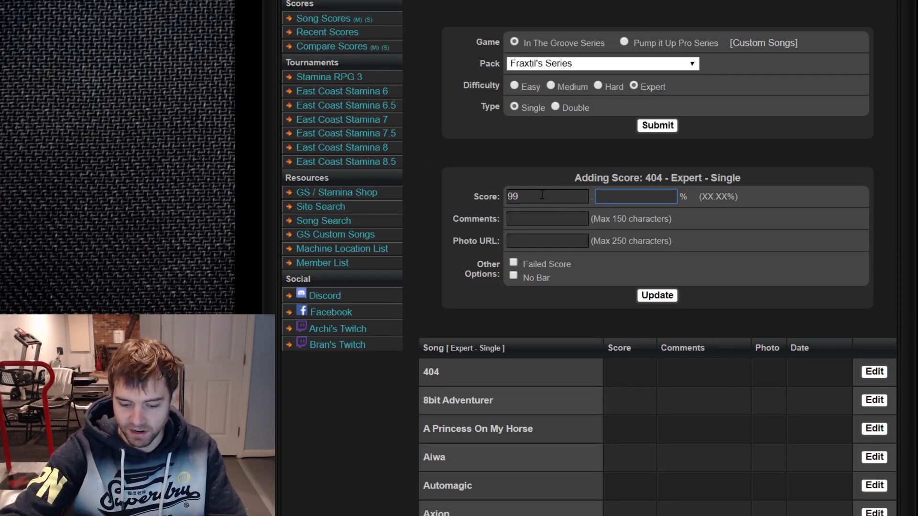
text(99)
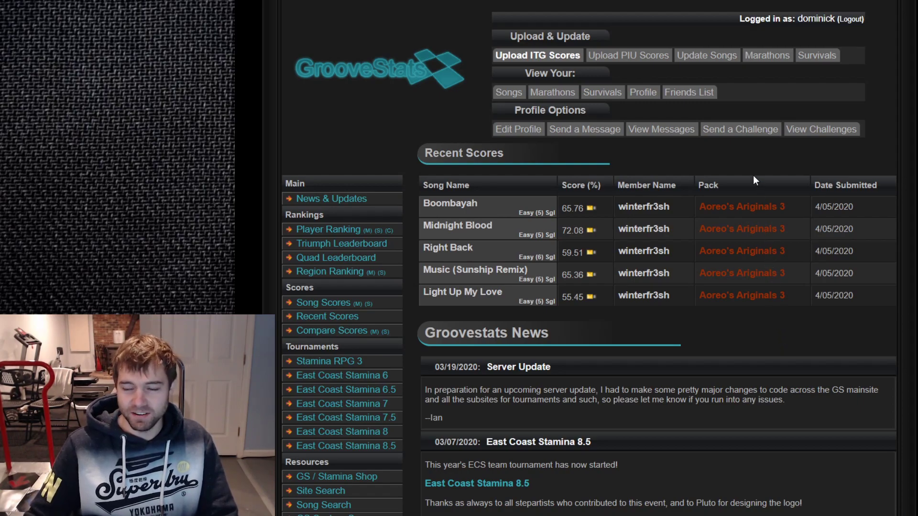
- Open your username's profile page, scroll down to Recent Scores and back to the top
click(820, 19)
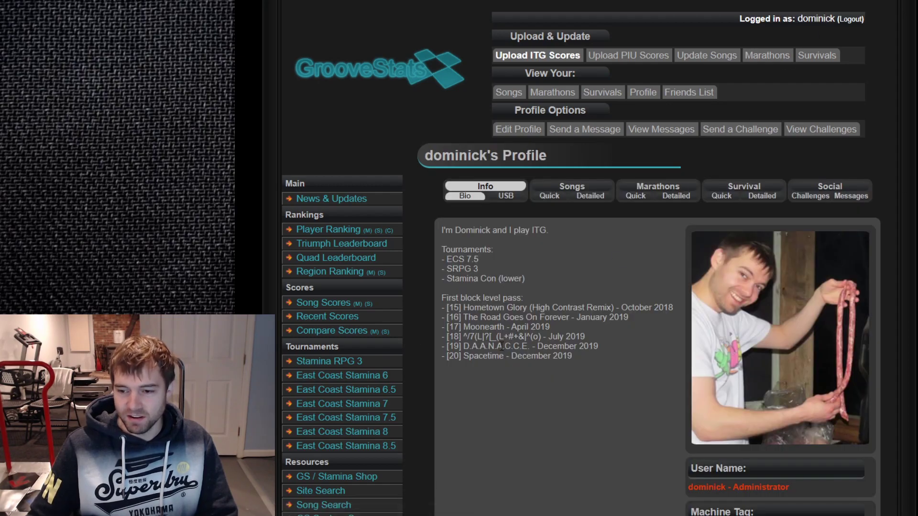
scroll(501, 346, down, 5)
scroll(502, 347, down, 9)
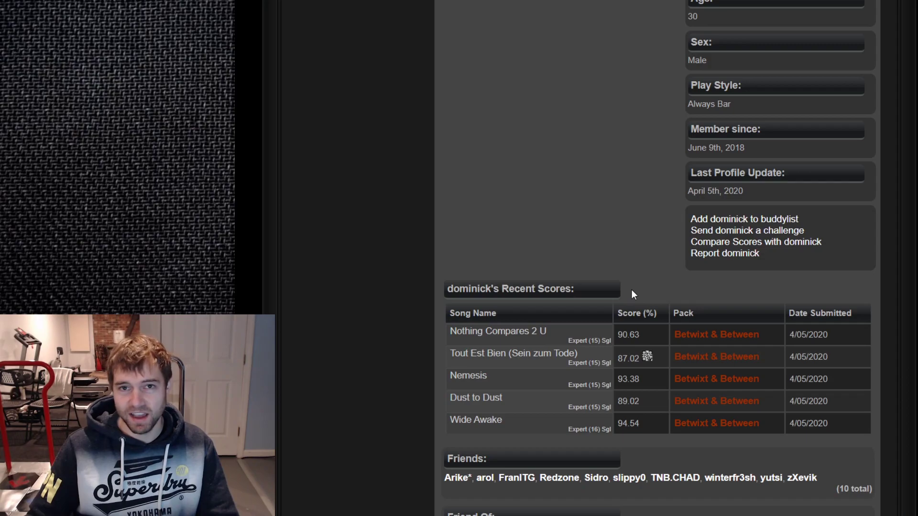
scroll(584, 156, up, 15)
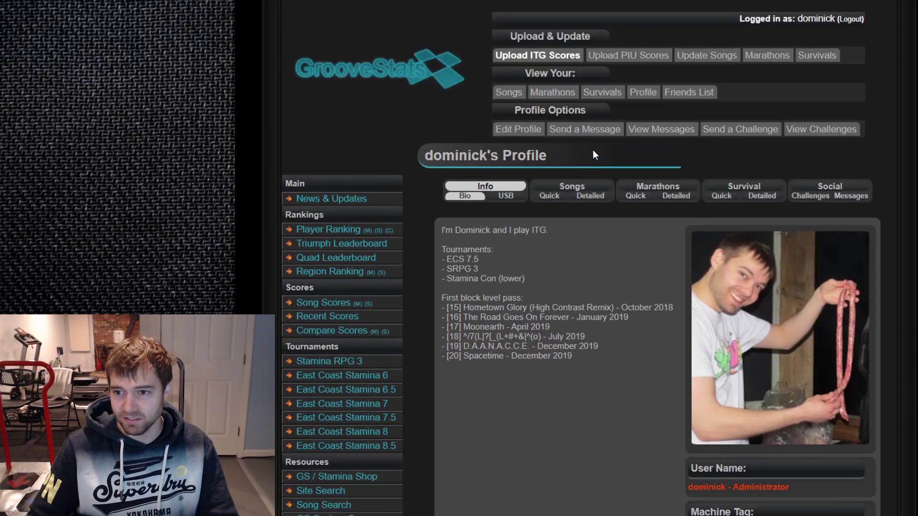
- Show your song scores and scroll the Pack dropdown, ending on In The Groove 1 & 2
click(521, 93)
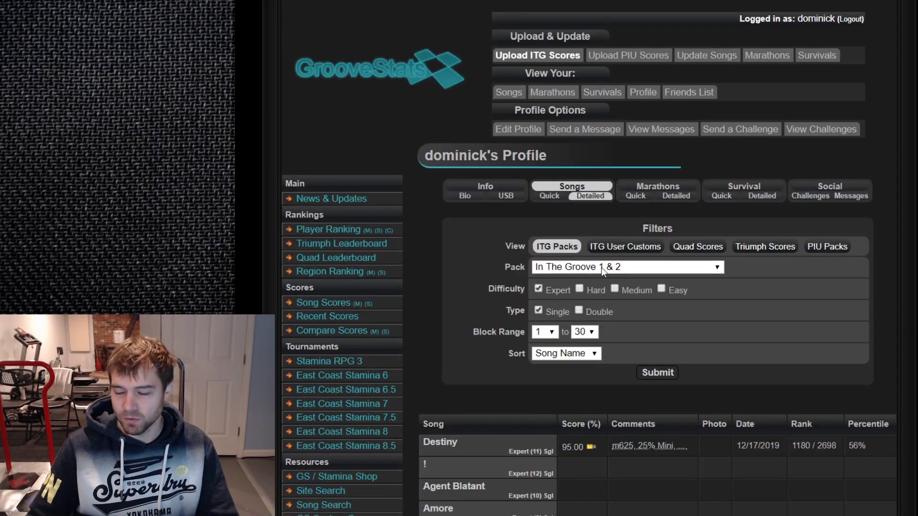
click(622, 267)
scroll(724, 57, down, 2)
drag(724, 58, 730, 142)
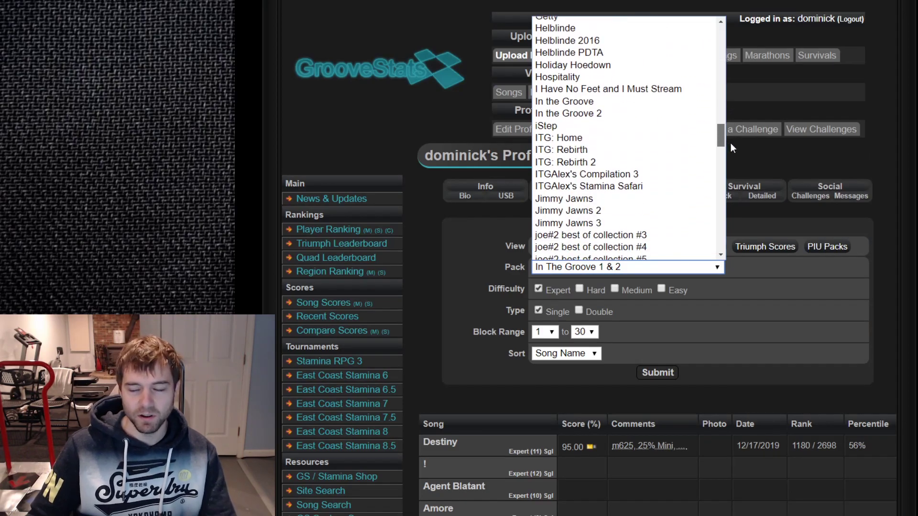
drag(733, 142, 736, 76)
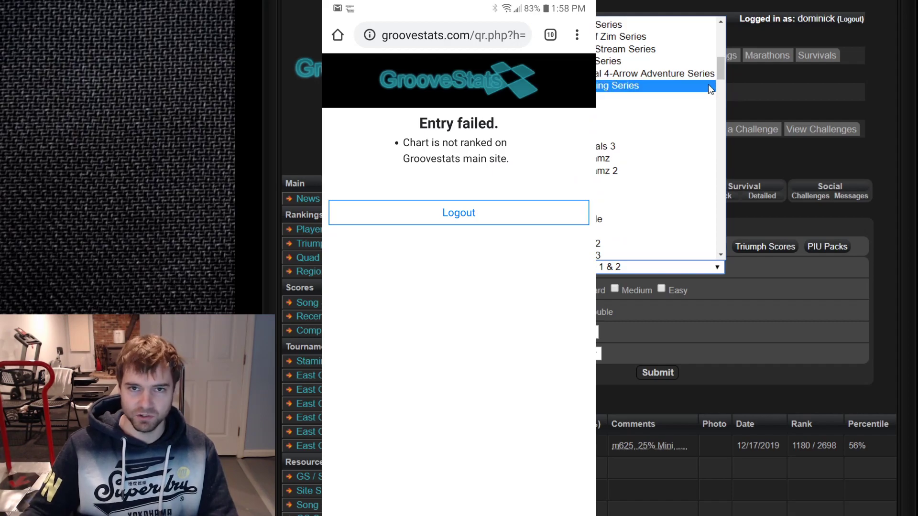
drag(719, 71, 734, 162)
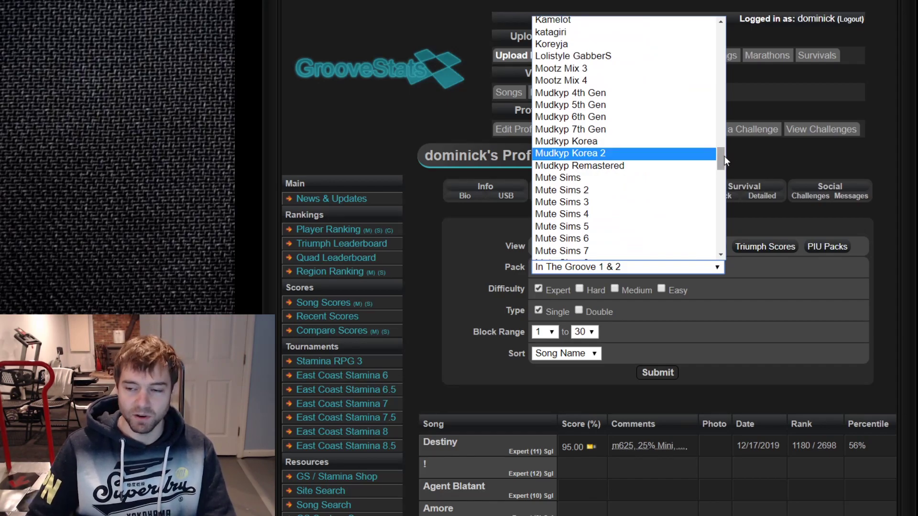
drag(723, 156, 722, 199)
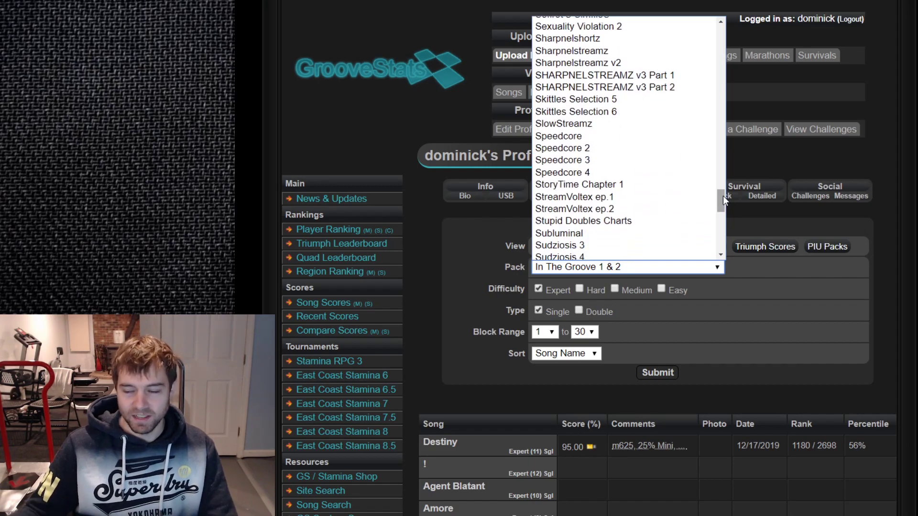